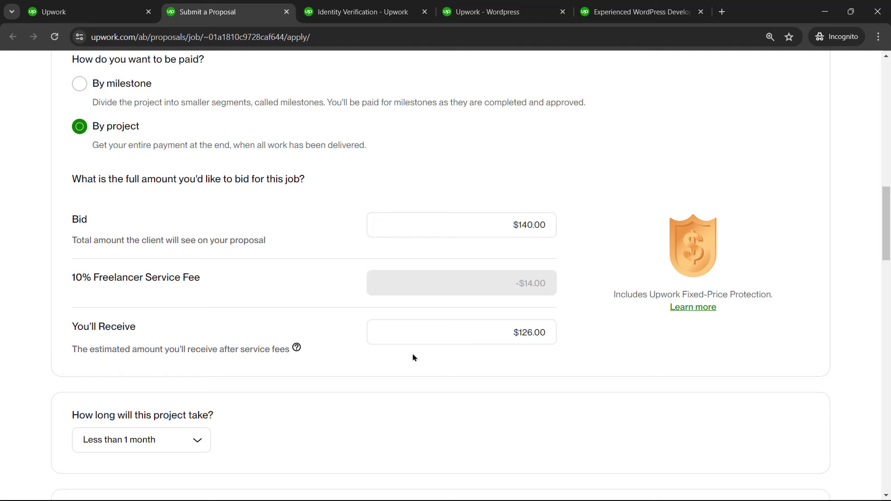
- Review the proposal form's attachments, profile highlights and boost bidding sections, then return to the cover letter section
scroll(414, 357, down, 10)
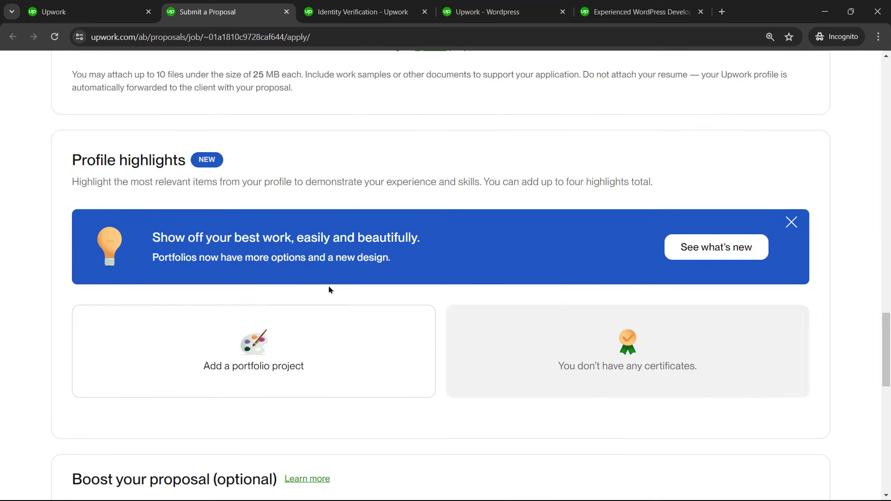
scroll(339, 253, down, 2)
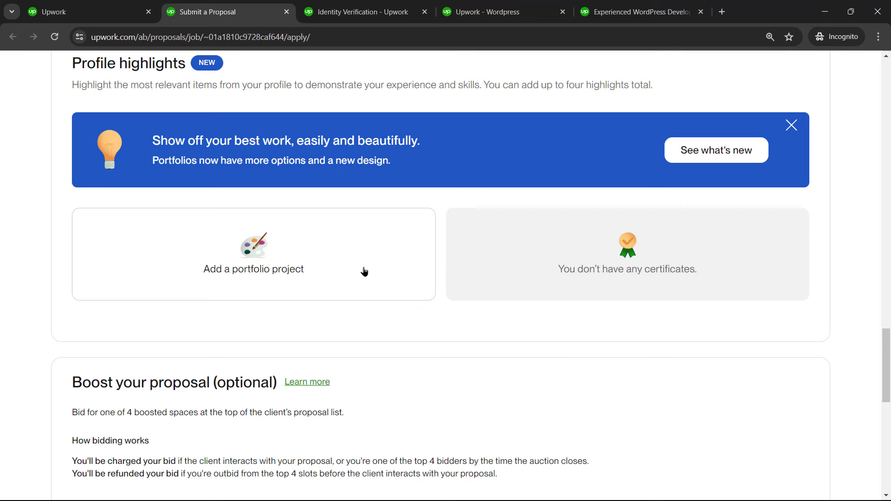
scroll(364, 269, down, 2)
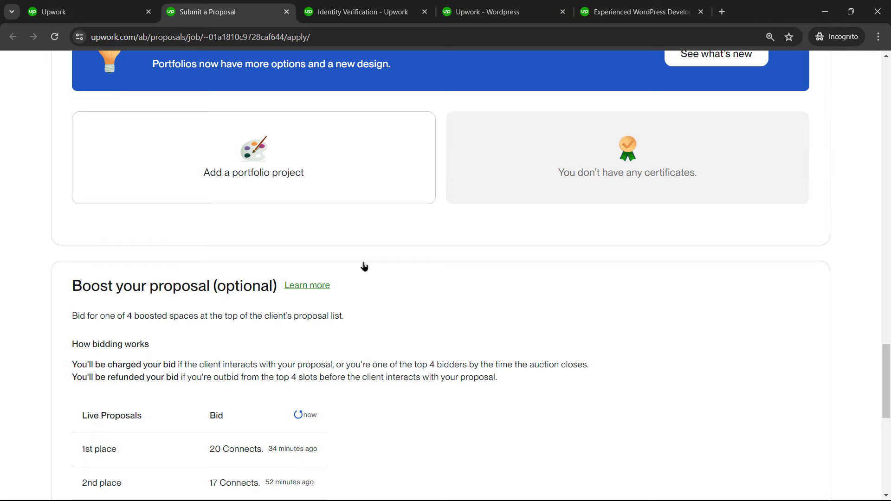
scroll(364, 265, down, 4)
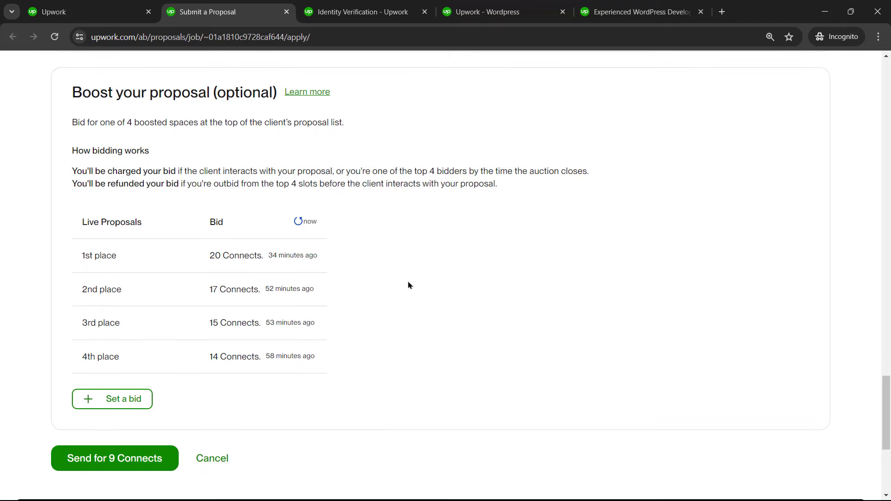
scroll(405, 278, up, 2)
scroll(336, 262, down, 4)
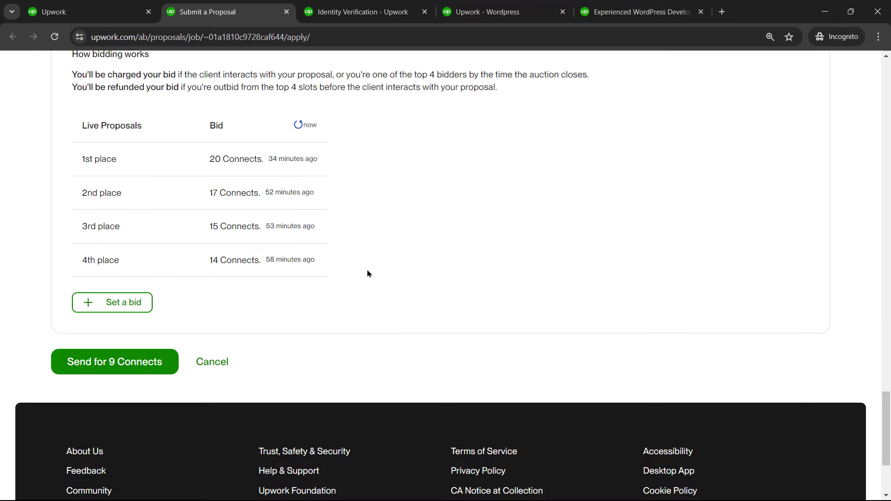
scroll(368, 272, up, 4)
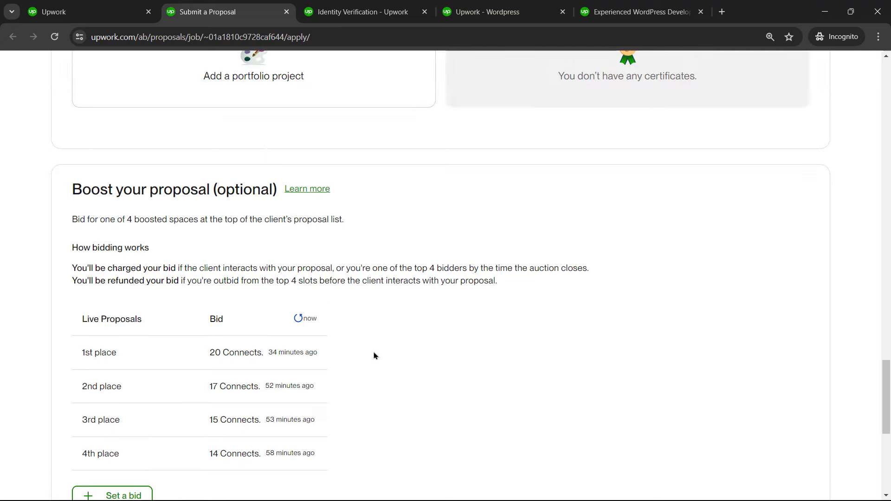
scroll(372, 355, up, 6)
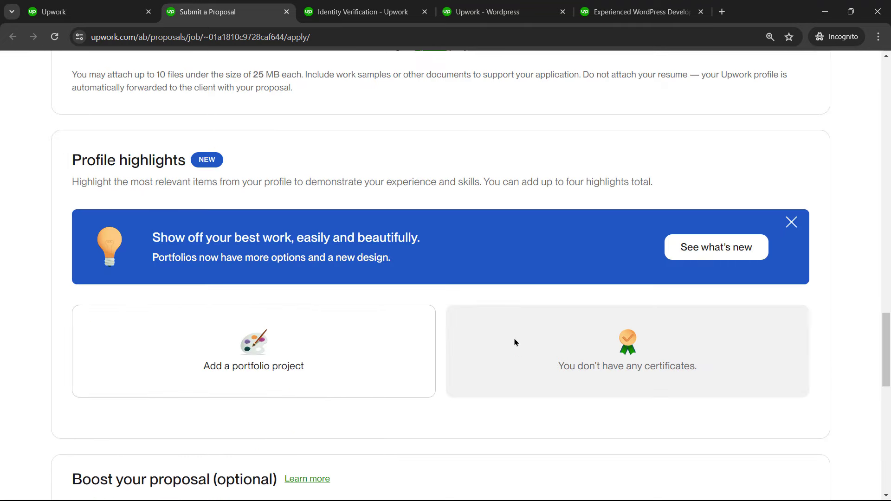
scroll(341, 362, up, 8)
scroll(269, 298, up, 4)
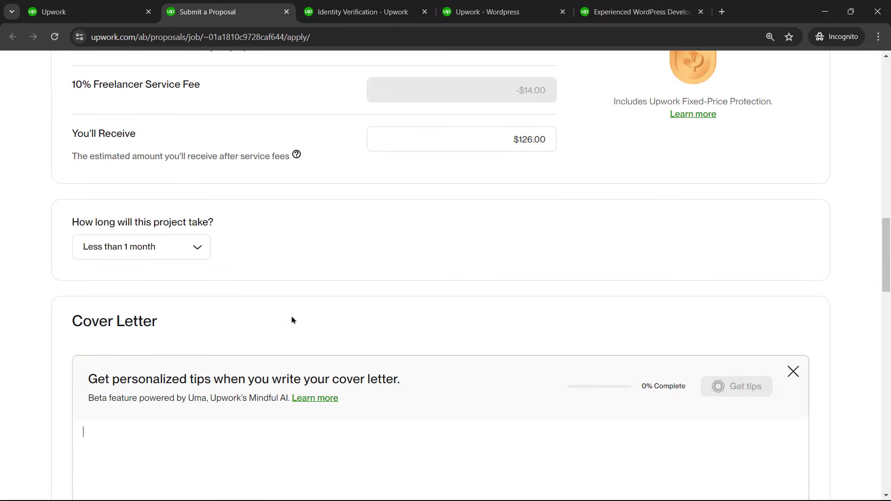
- Copy the static website job's description and required pages from the job details and paste them into the cover letter prompt in ChatGPT
drag(70, 322, 180, 326)
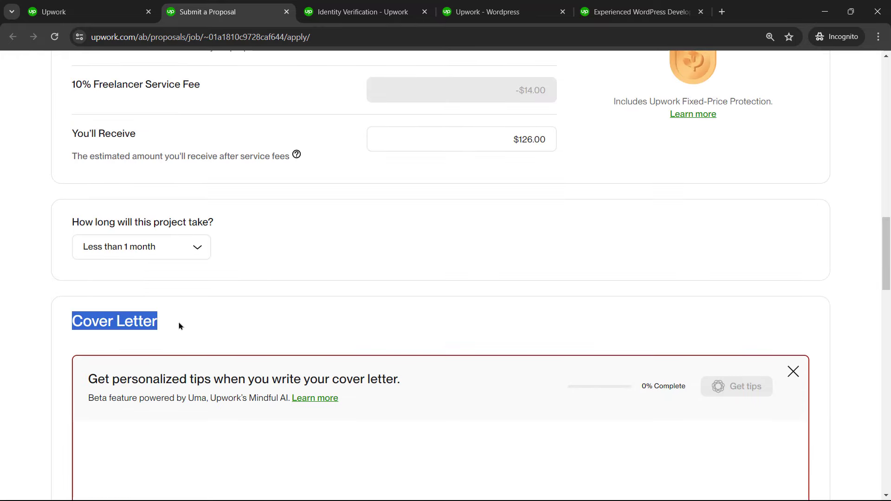
click(167, 431)
scroll(417, 392, up, 4)
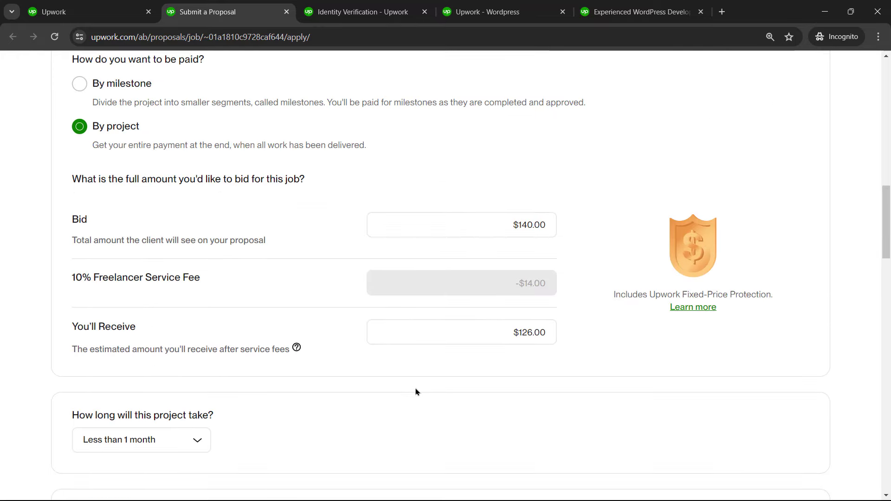
scroll(416, 391, up, 4)
scroll(413, 390, up, 7)
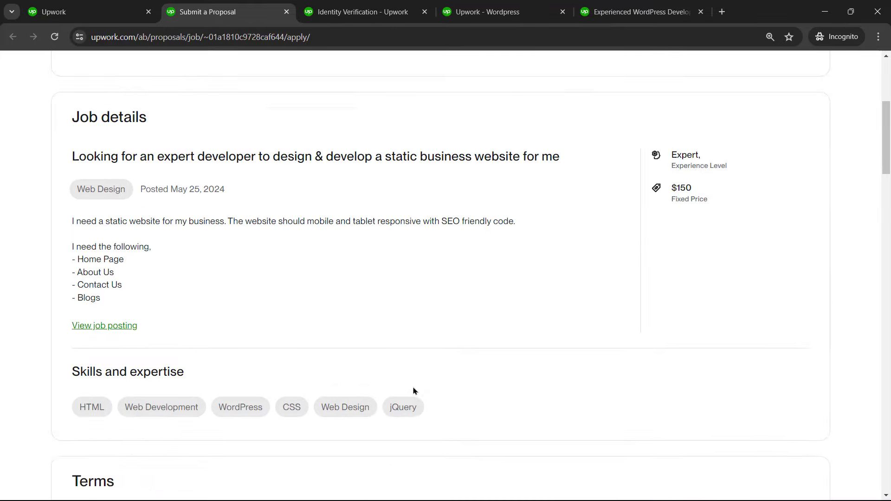
drag(112, 364, 67, 285)
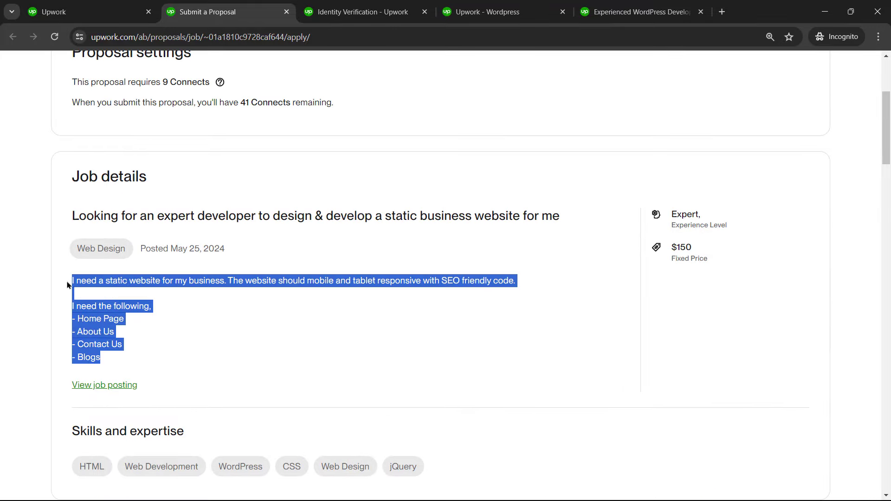
right_click(85, 282)
click(216, 296)
right_click(94, 317)
click(109, 333)
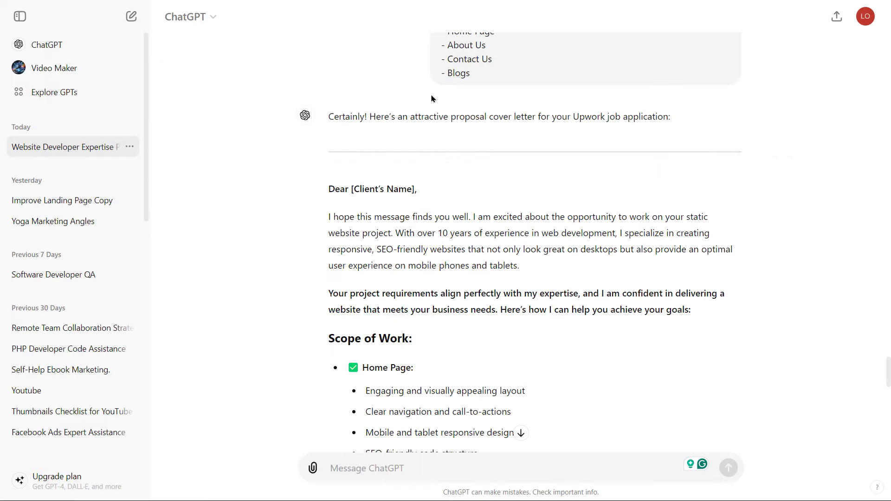
- Examine the proposal prompt with its job requirements and the cover letter ChatGPT generated from it
click(521, 433)
scroll(534, 222, down, 2)
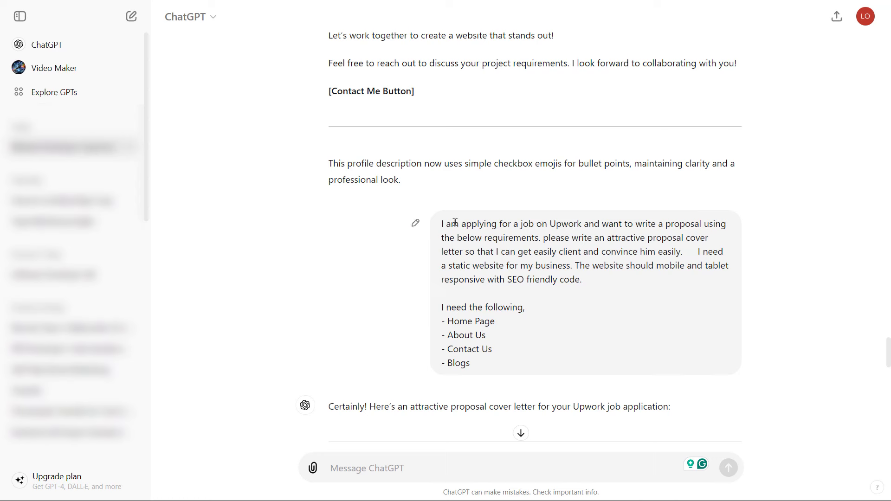
drag(442, 222, 599, 278)
click(597, 276)
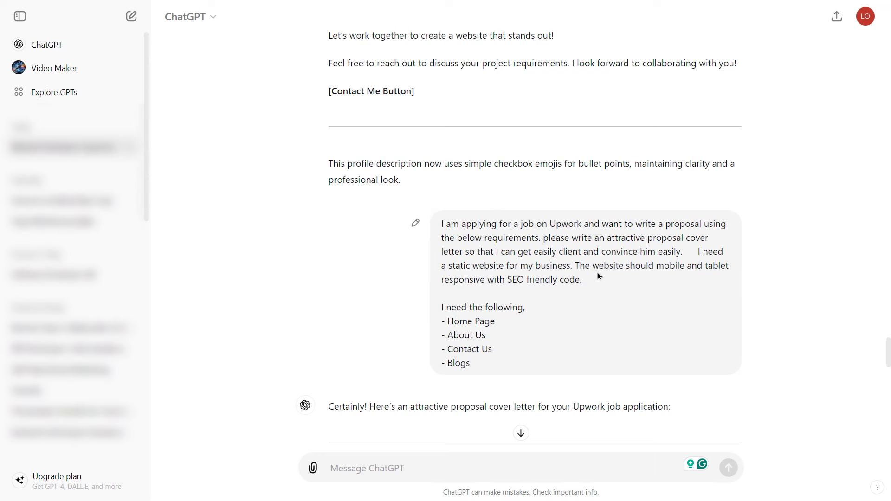
drag(687, 252, 648, 363)
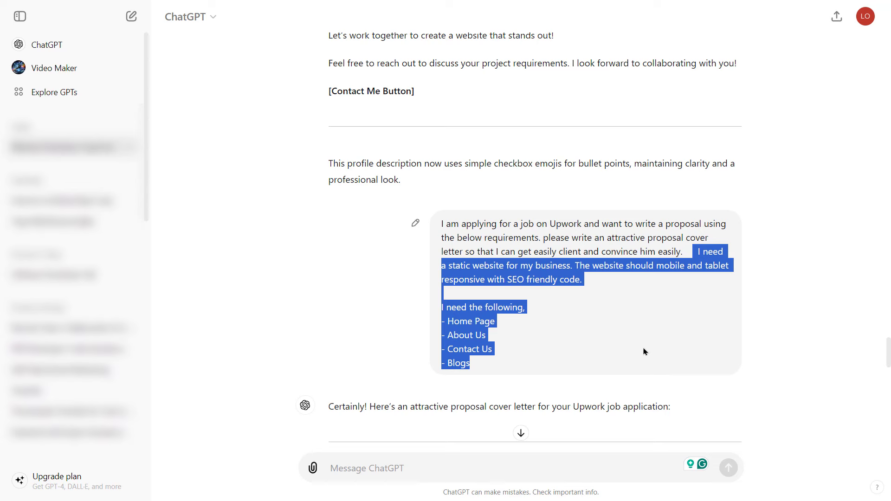
click(655, 325)
drag(694, 251, 691, 369)
click(610, 310)
scroll(646, 304, down, 6)
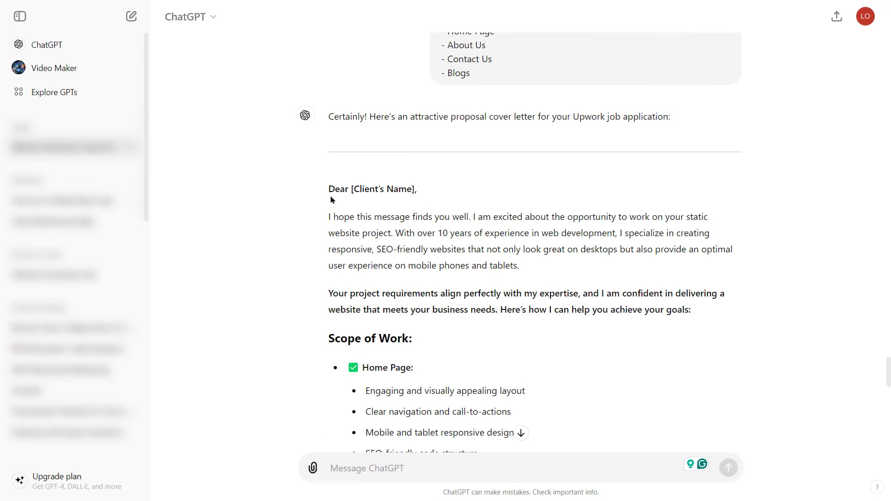
drag(332, 200, 464, 339)
click(464, 339)
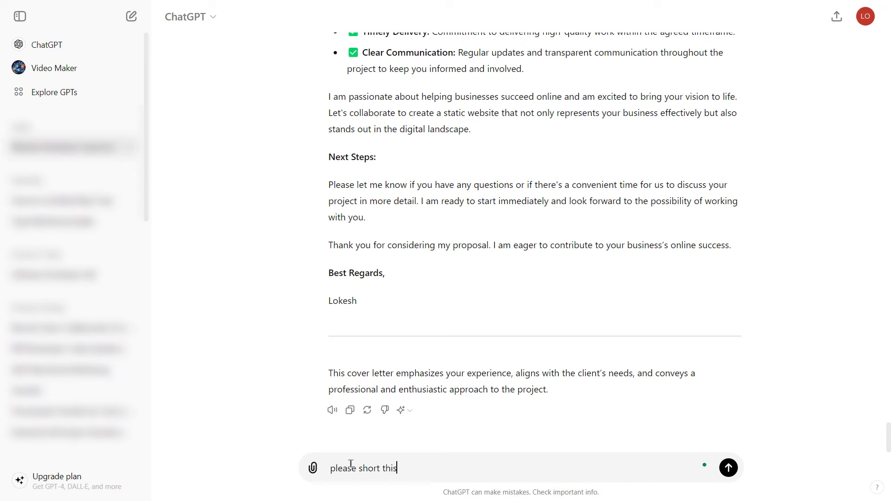
- Ask ChatGPT to shorten the letter with "please short this." and copy the shortened cover letter from greeting to signature
key(Return)
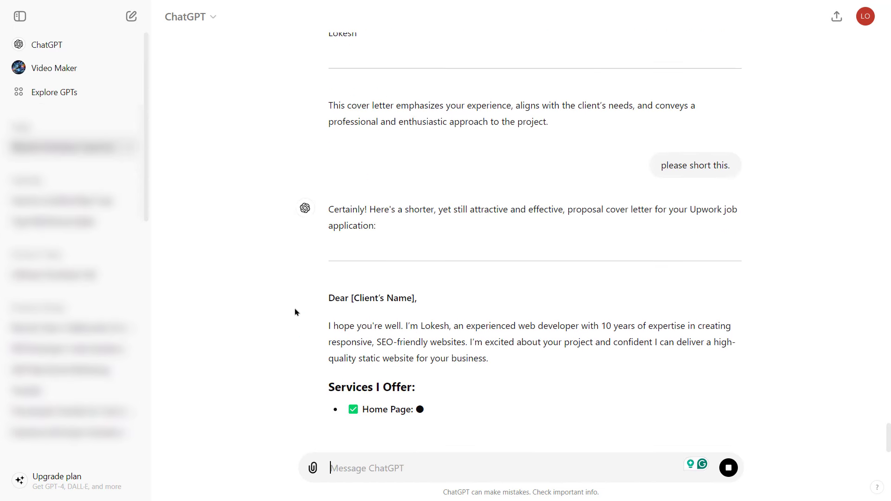
scroll(297, 320, up, 2)
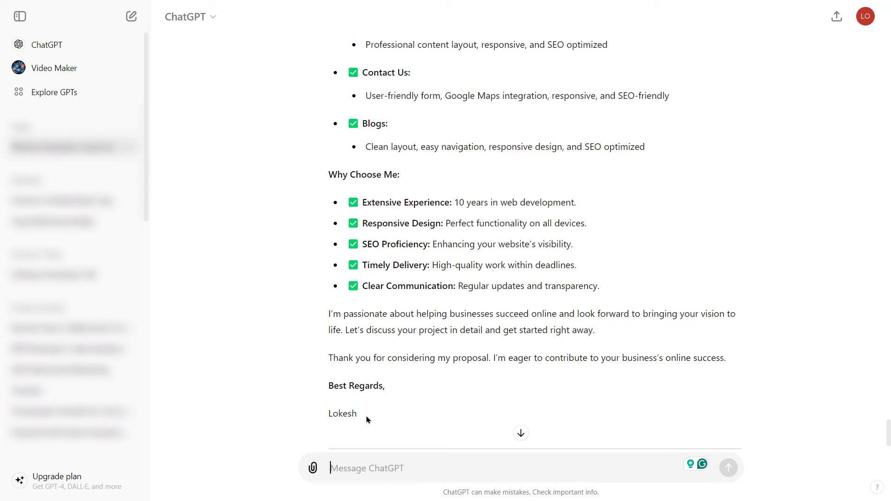
drag(370, 419, 327, 235)
scroll(342, 344, up, 8)
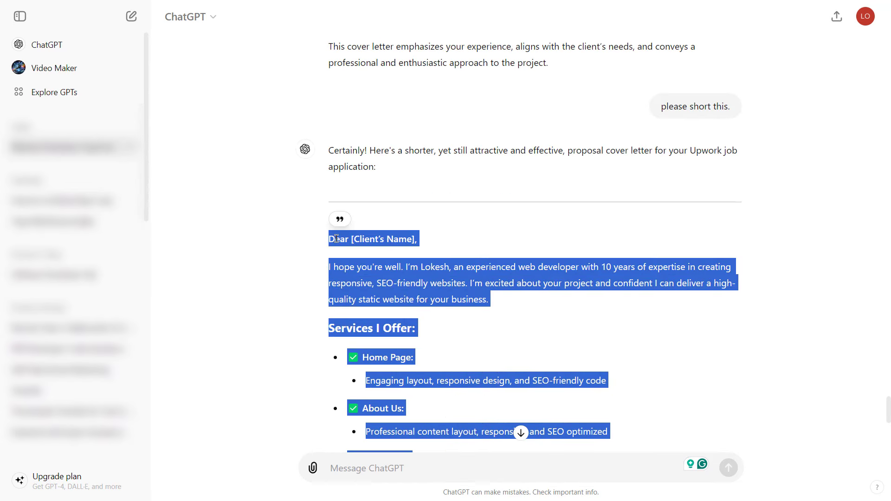
right_click(330, 241)
click(357, 253)
- Switch back to the Upwork proposal and review the cover letter alongside the bid terms and job details
key(alt+Tab)
drag(805, 251, 825, 364)
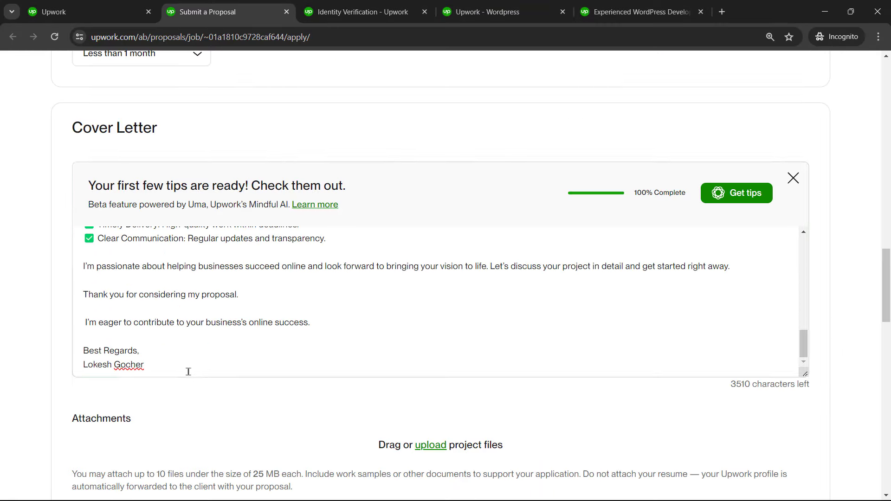
scroll(312, 338, up, 10)
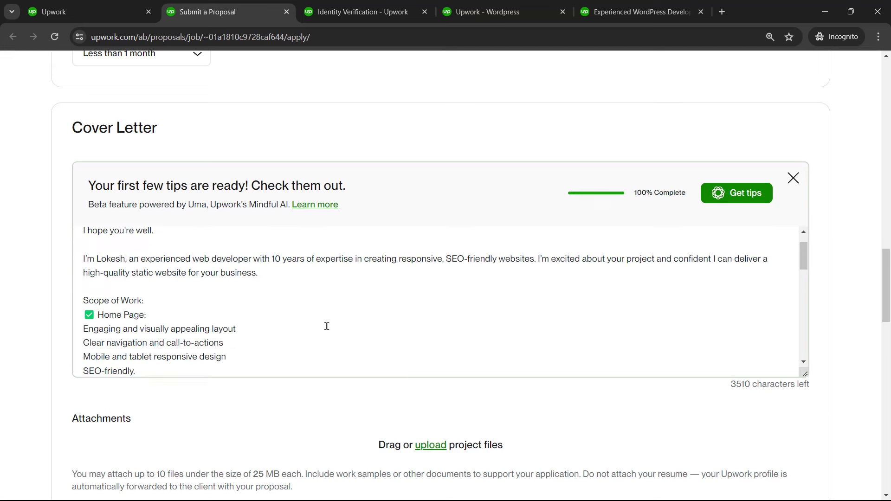
scroll(326, 326, up, 2)
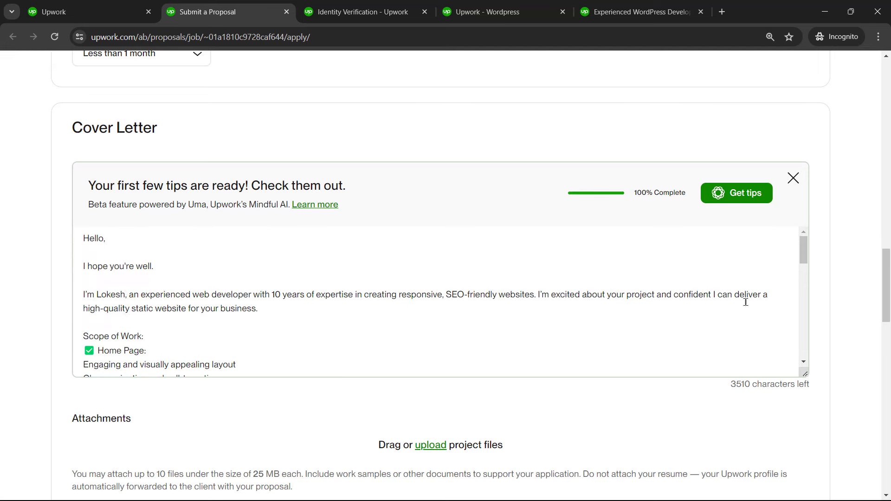
scroll(819, 287, up, 12)
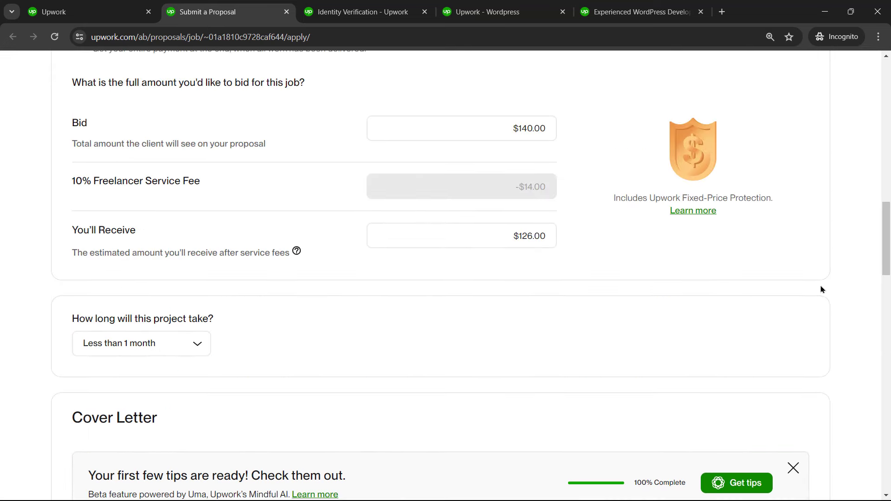
scroll(819, 287, up, 5)
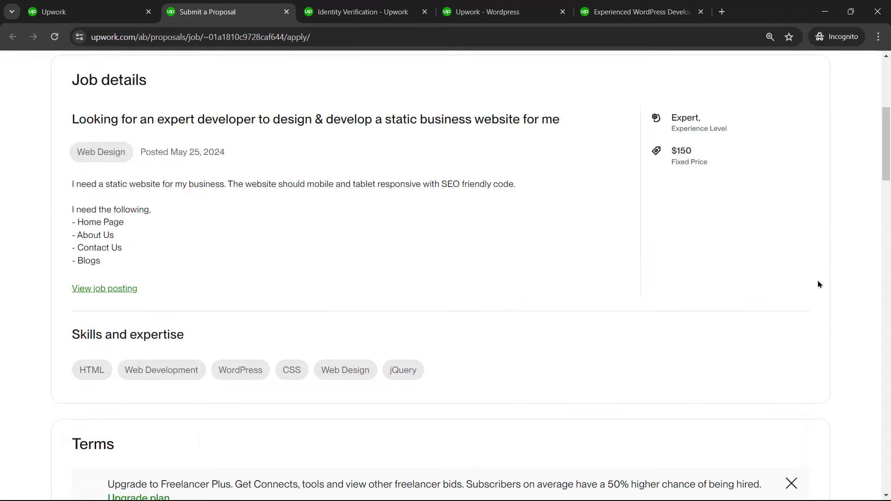
scroll(819, 288, down, 3)
scroll(819, 287, up, 3)
scroll(863, 305, down, 15)
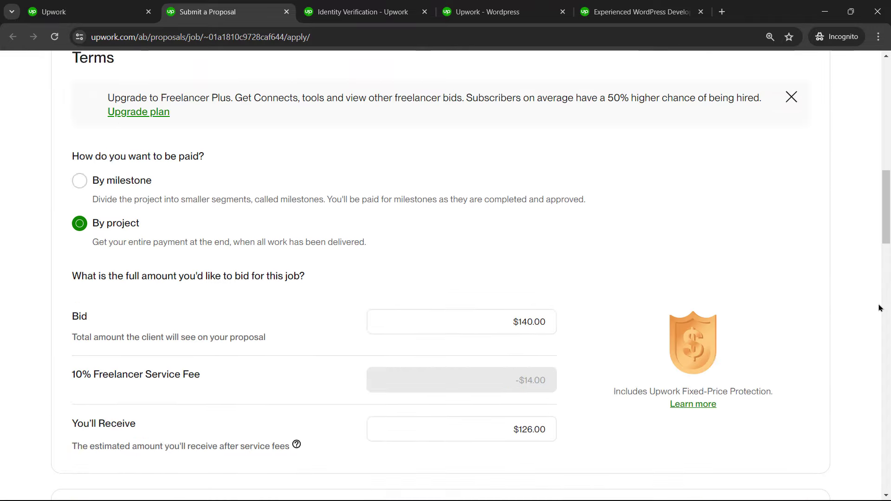
- Enlarge the cover letter text box vertically so more of the letter shows, and return to its beginning
scroll(835, 260, down, 2)
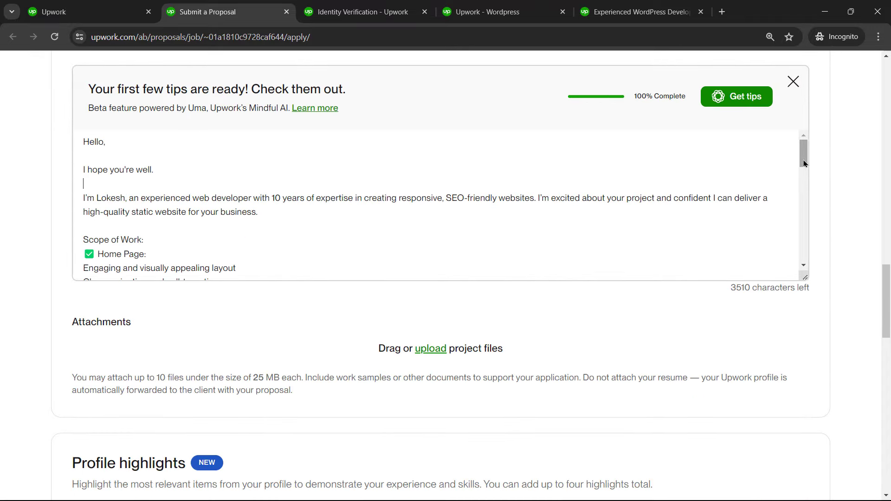
scroll(807, 225, down, 2)
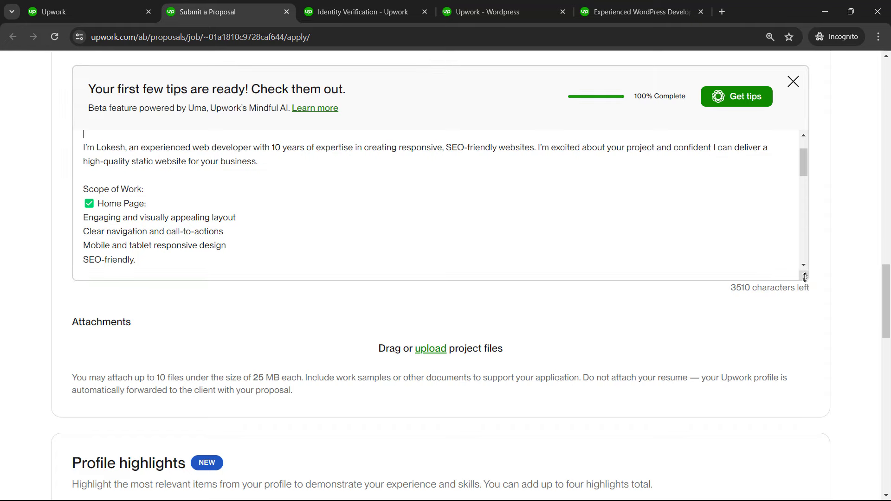
drag(806, 277, 811, 469)
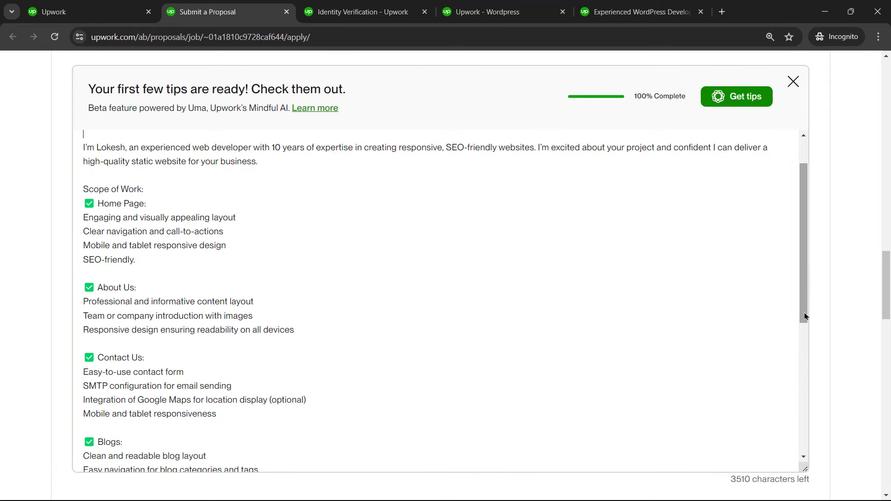
scroll(806, 314, up, 2)
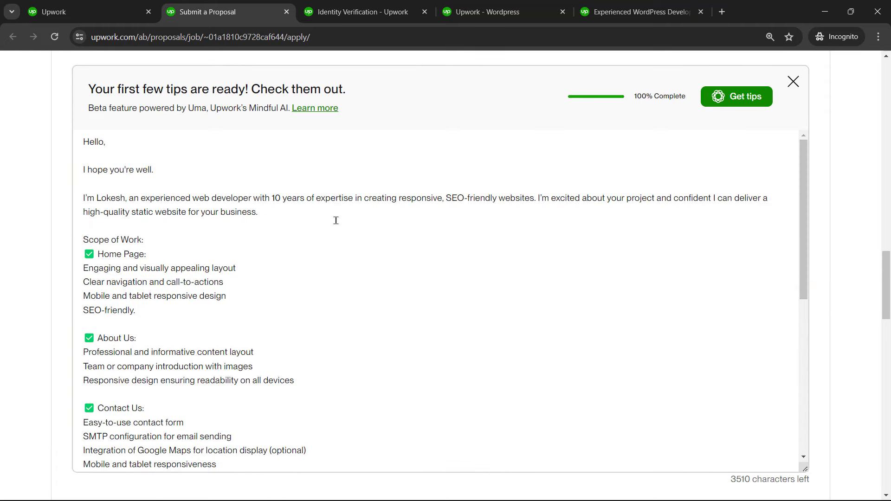
- Review the cover letter's introduction, its scope sections for Home Page, About Us, Contact Us and Blogs, and the Why Choose Me list
triple_click(241, 212)
click(241, 212)
drag(83, 240, 170, 282)
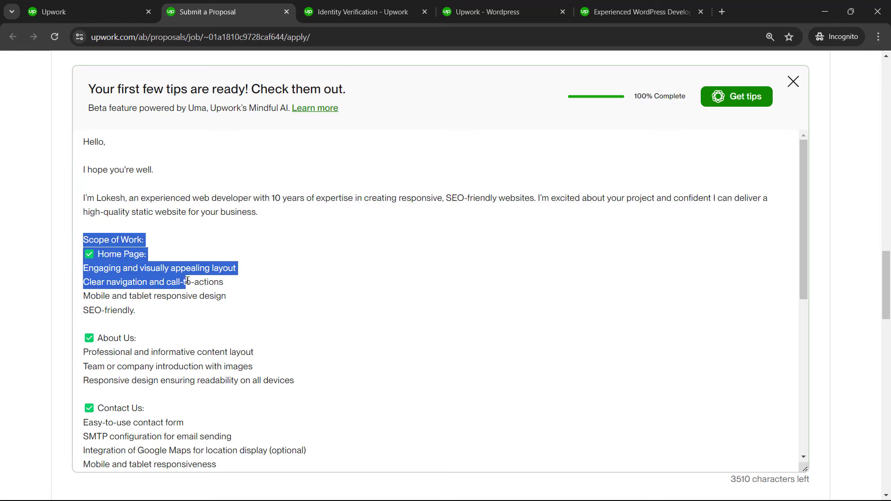
click(151, 268)
drag(97, 338, 149, 352)
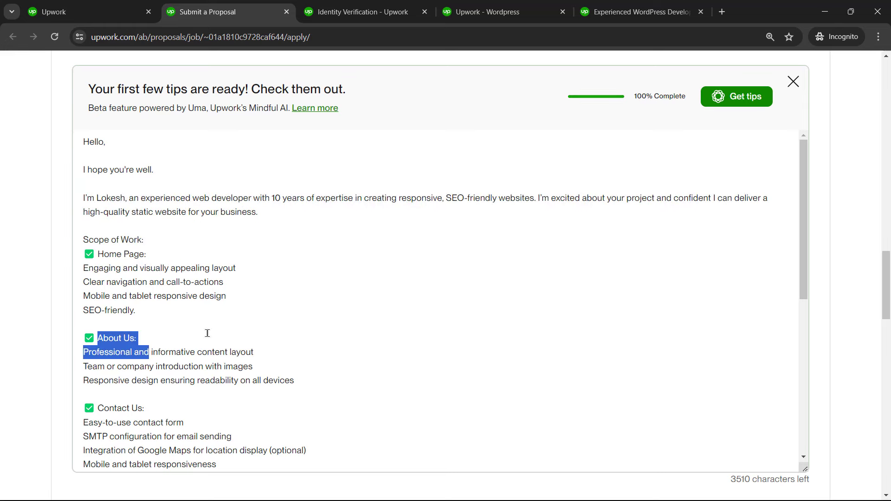
scroll(225, 325, down, 4)
scroll(223, 321, up, 3)
scroll(223, 318, down, 3)
triple_click(119, 299)
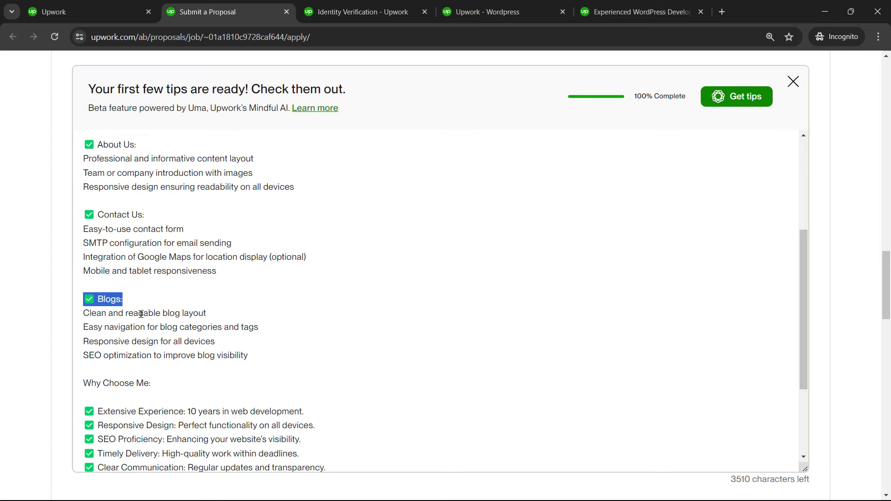
scroll(232, 327, down, 2)
drag(172, 288, 83, 287)
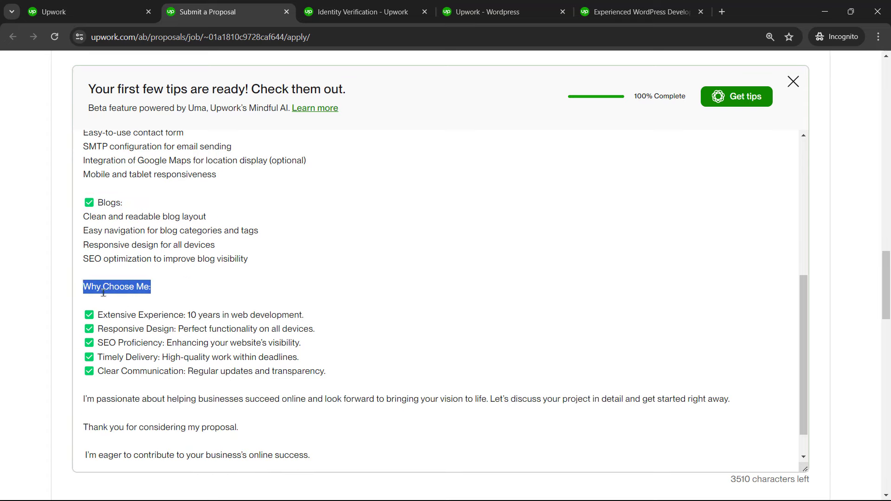
click(241, 329)
click(151, 300)
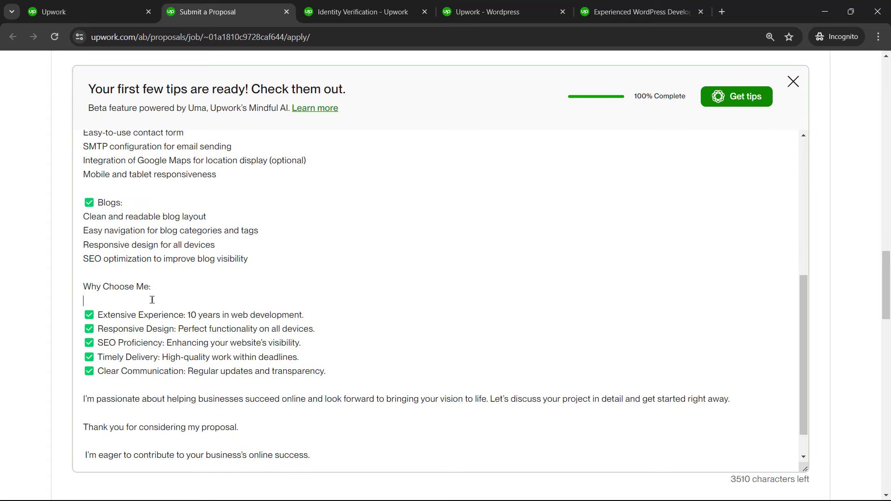
- Put "Let's discuss your project in detail and get started right away." on its own line in the cover letter's closing paragraph
scroll(399, 321, down, 1)
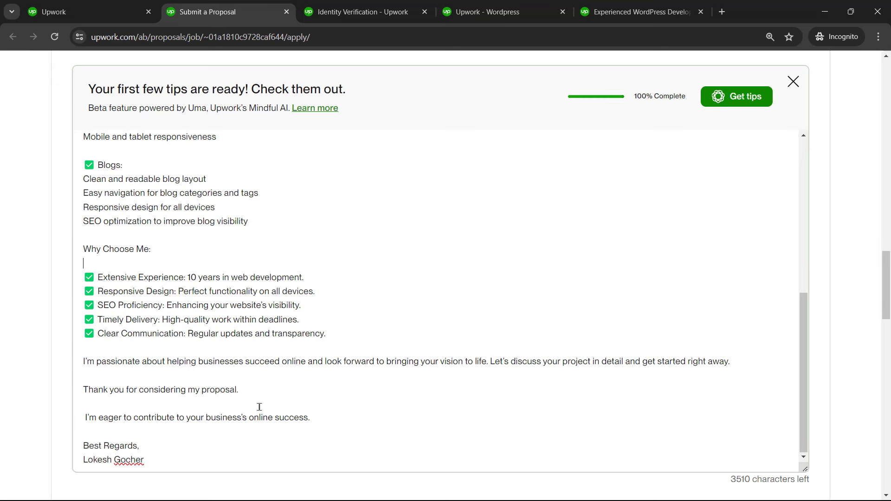
key(Return)
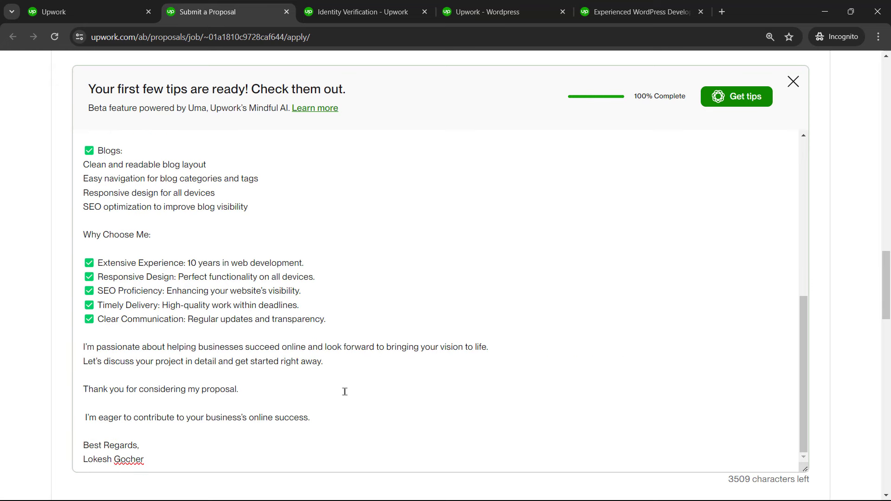
scroll(279, 411, down, 2)
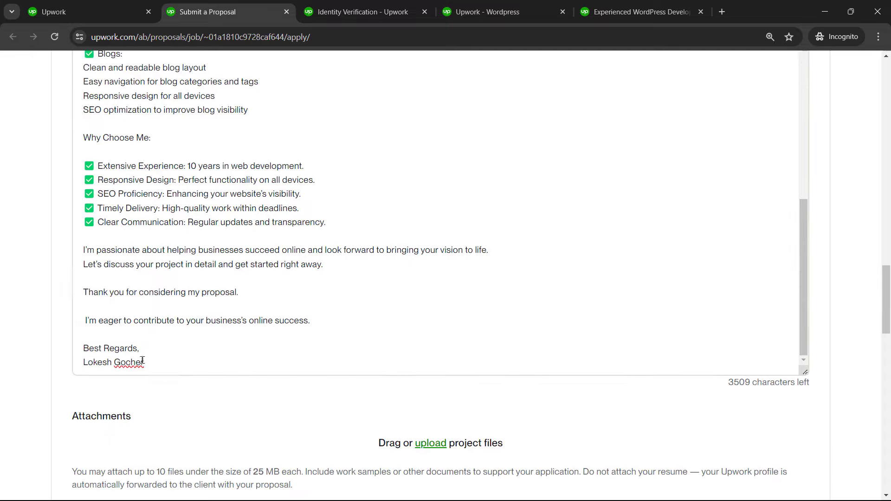
scroll(583, 400, up, 2)
scroll(649, 389, up, 7)
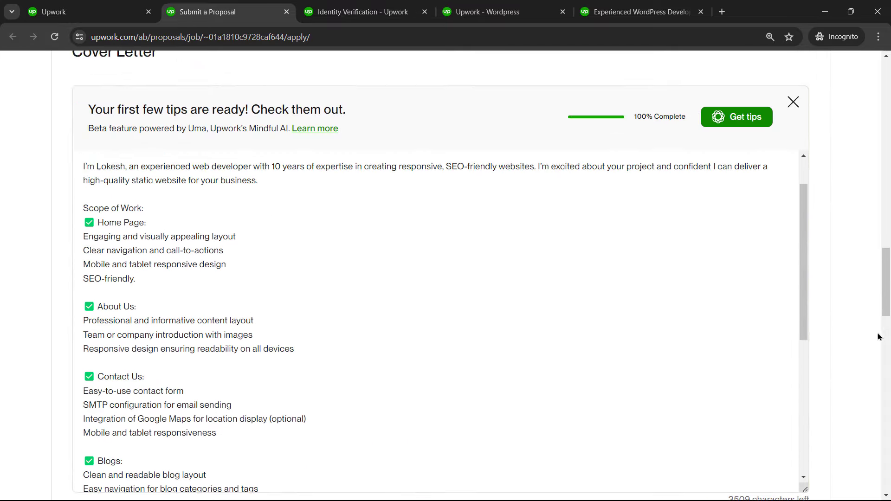
scroll(857, 344, down, 10)
scroll(858, 353, down, 2)
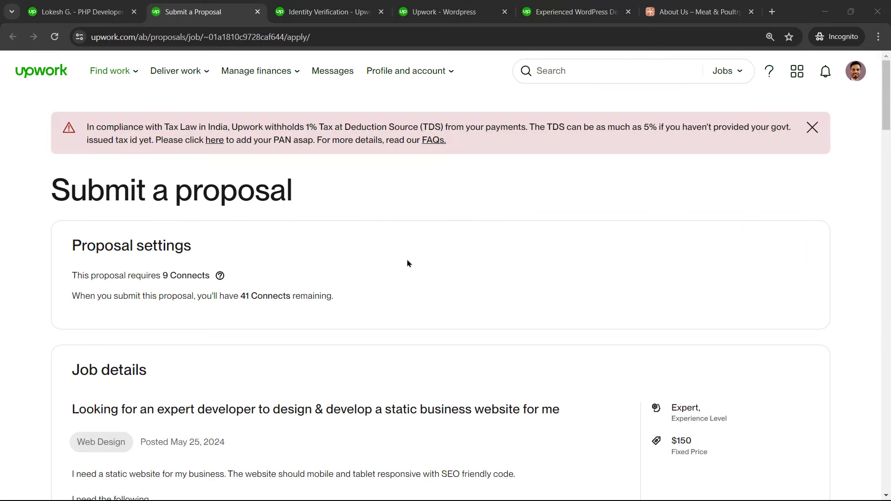
- Review the whole proposal before sending, covering job details, terms, cover letter, attachment, profile highlights and boost bids
scroll(409, 261, down, 12)
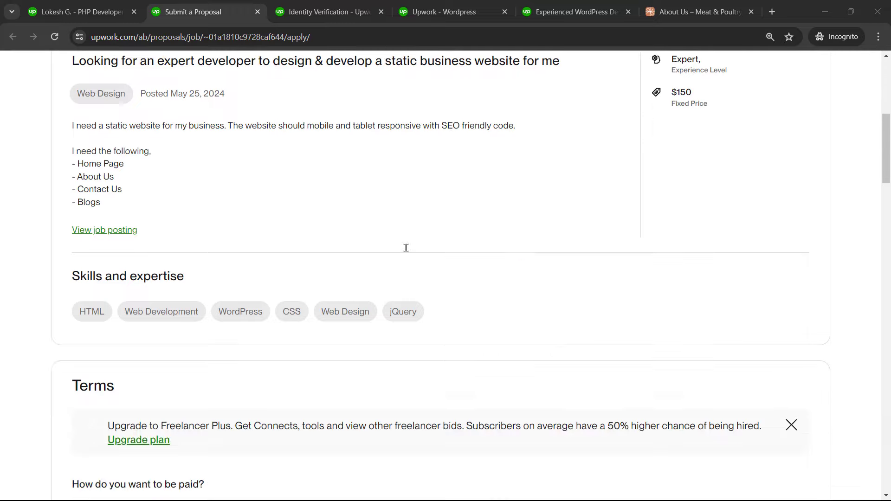
scroll(264, 269, down, 5)
scroll(264, 269, up, 6)
scroll(298, 262, down, 15)
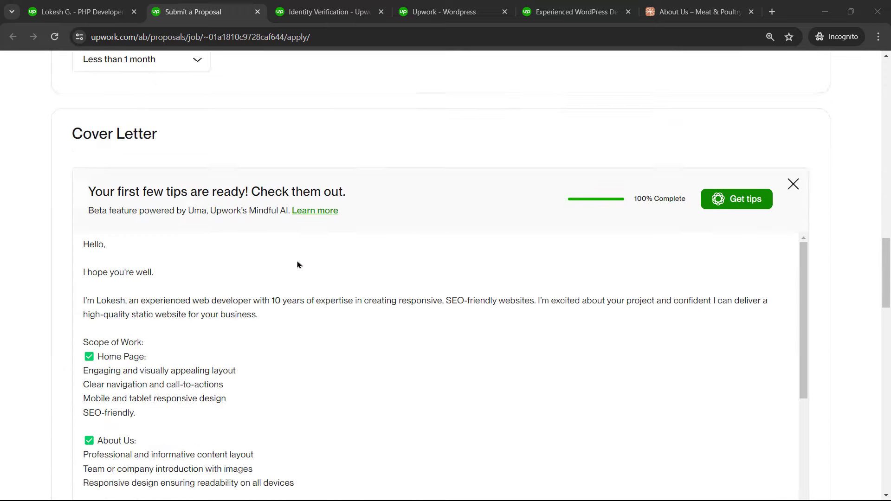
scroll(271, 263, down, 20)
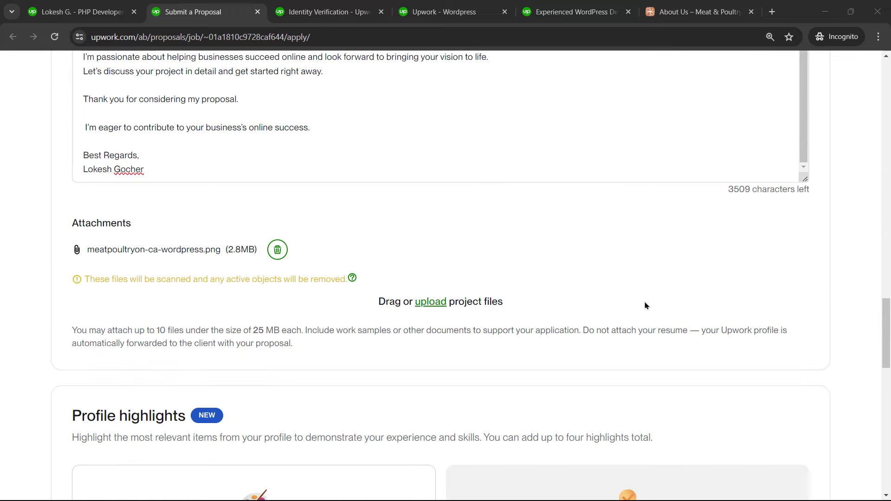
scroll(682, 298, up, 6)
scroll(284, 296, down, 4)
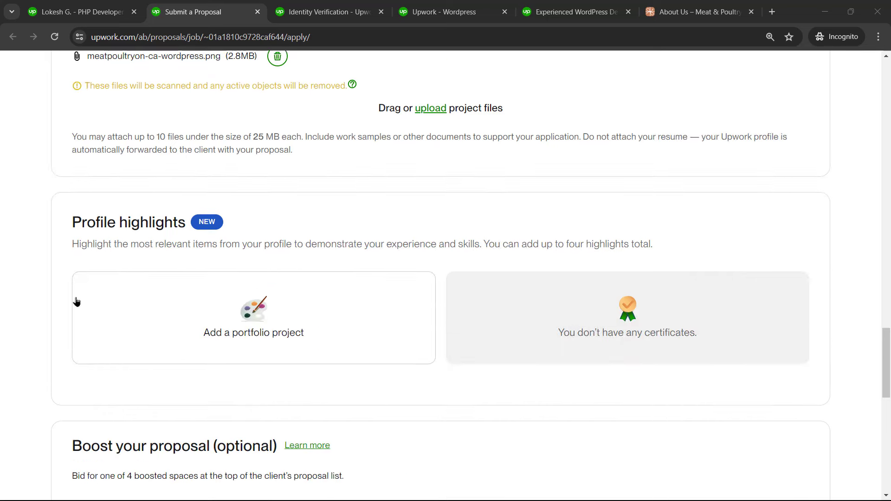
scroll(404, 302, up, 4)
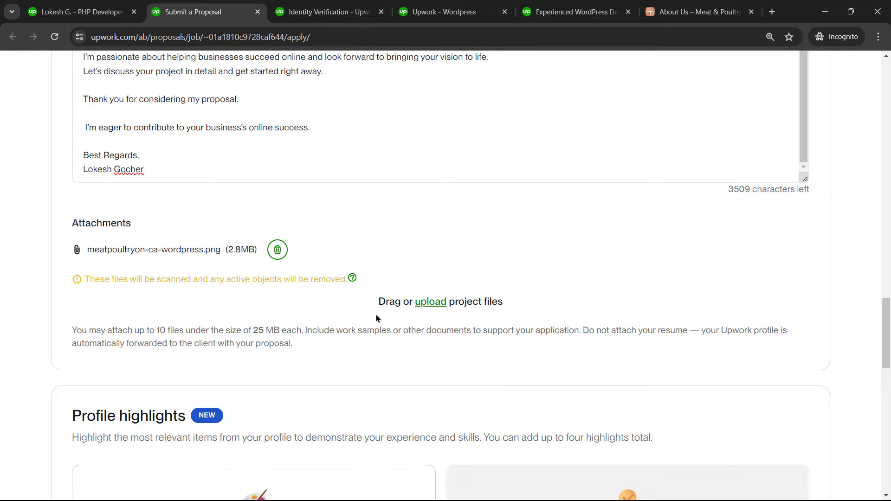
scroll(403, 311, up, 4)
scroll(790, 318, up, 15)
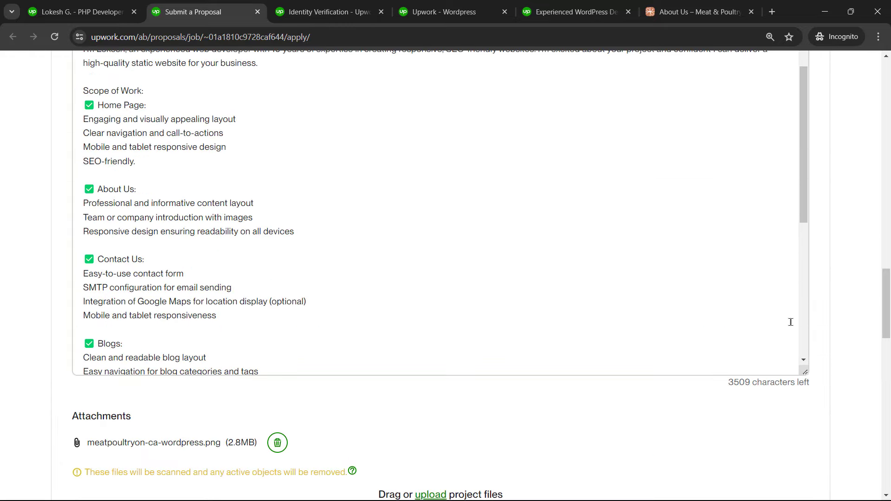
scroll(838, 314, down, 20)
scroll(467, 354, up, 2)
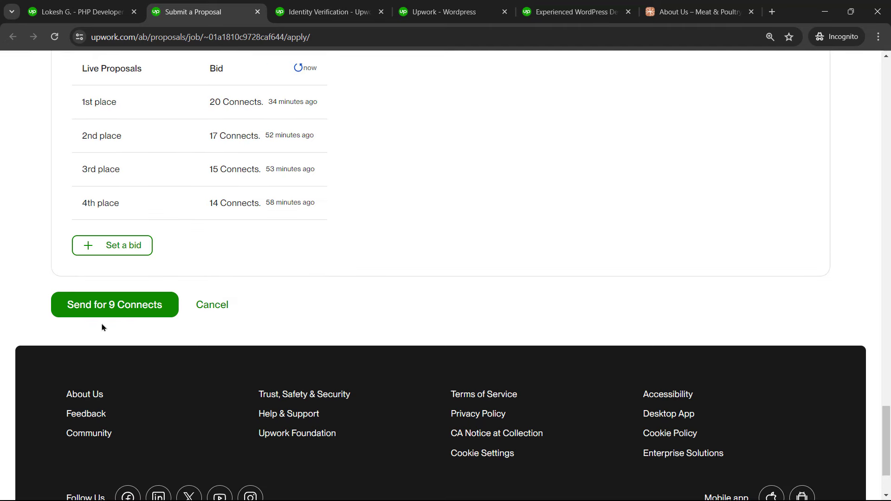
- Send the proposal for 9 Connects without a boost bid, and submit the acknowledgement of Upwork's policies
click(120, 307)
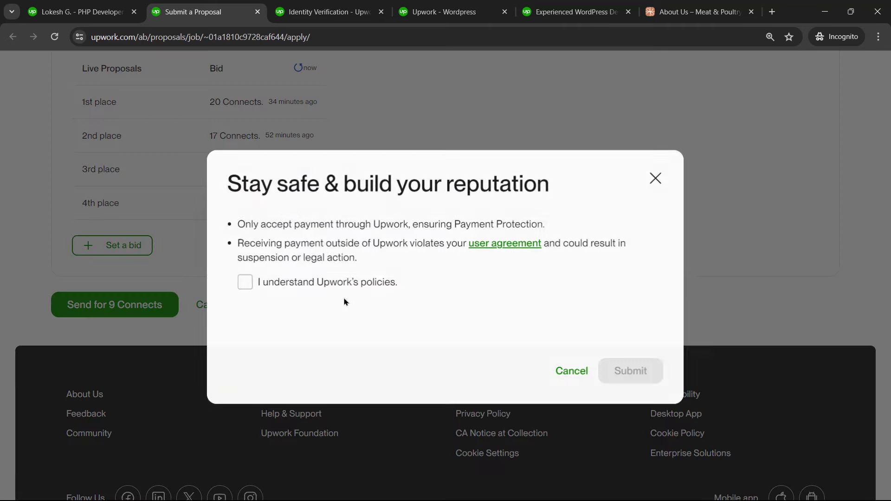
click(244, 281)
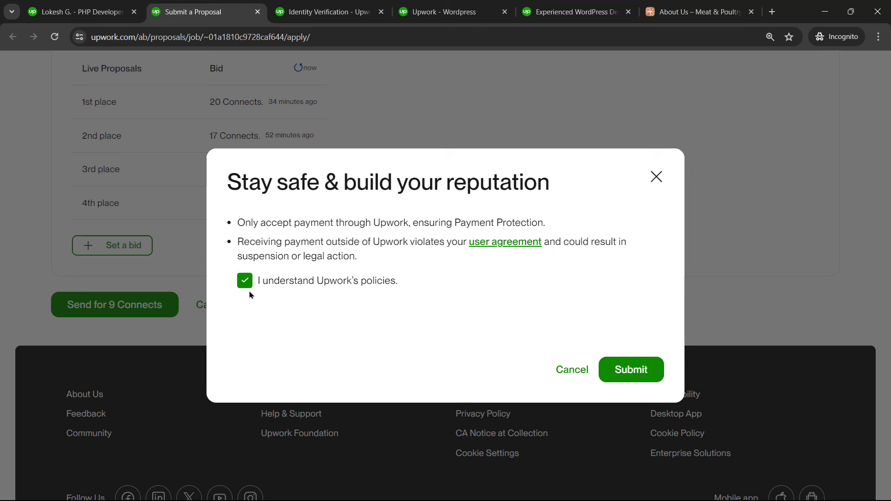
click(623, 370)
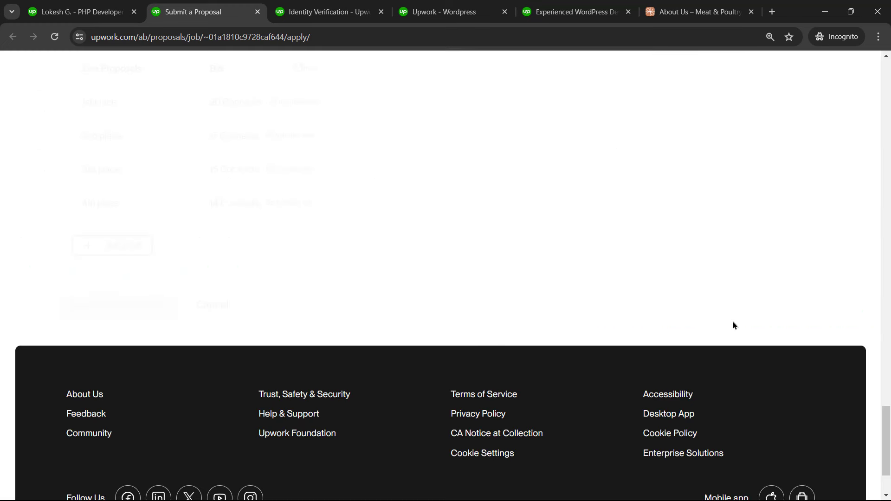
- Read the fixed-price escrow notice, confirm that it is understood, and continue with the proposal submission
click(235, 381)
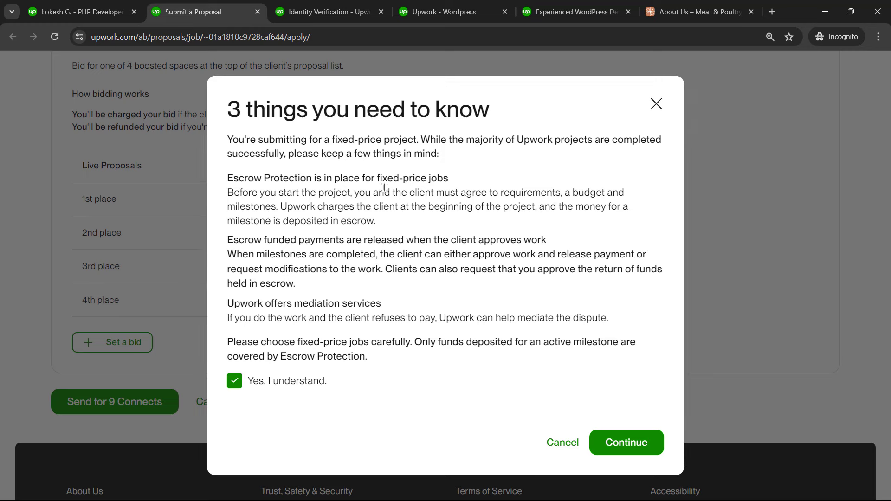
drag(244, 145, 376, 221)
click(377, 222)
click(625, 446)
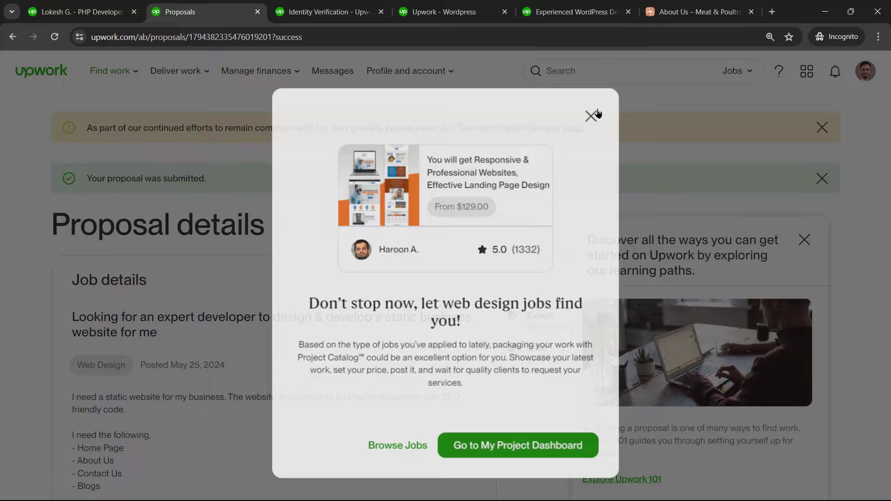
- Dismiss the promotional pop-ups and review the submitted proposal's job details, price terms, cover letter and attachment
click(594, 108)
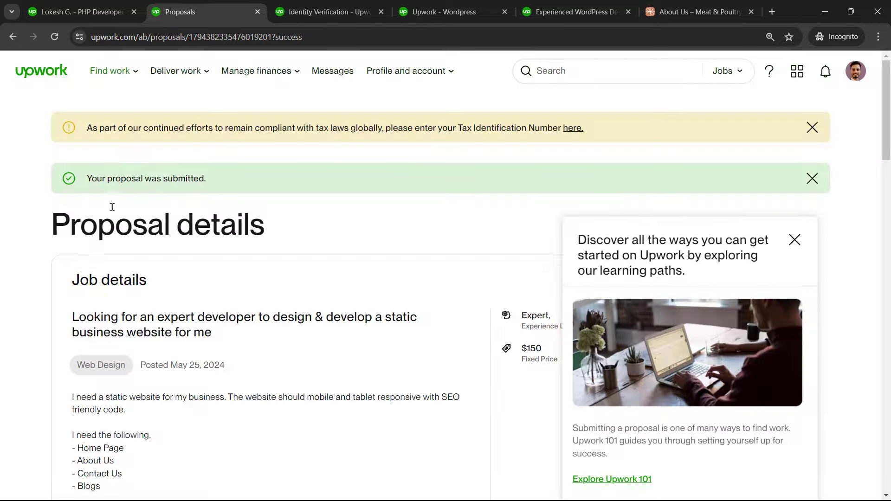
drag(85, 189, 225, 184)
click(232, 185)
scroll(376, 215, down, 4)
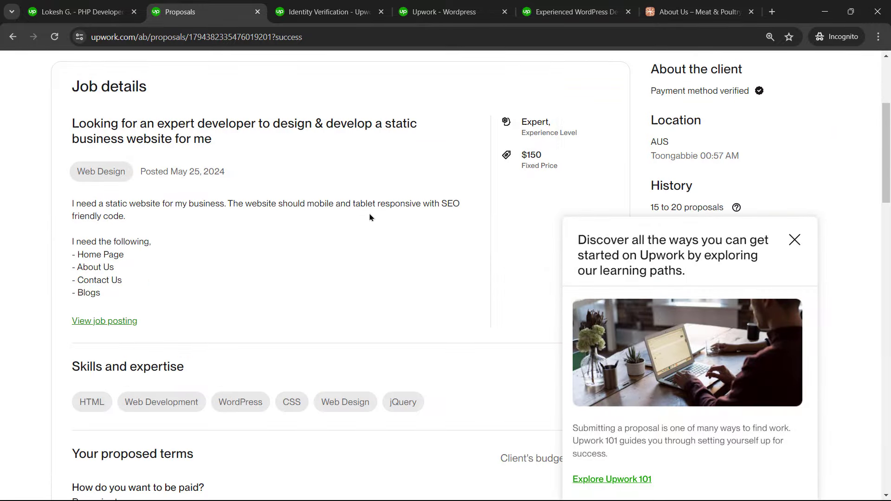
scroll(212, 246, down, 14)
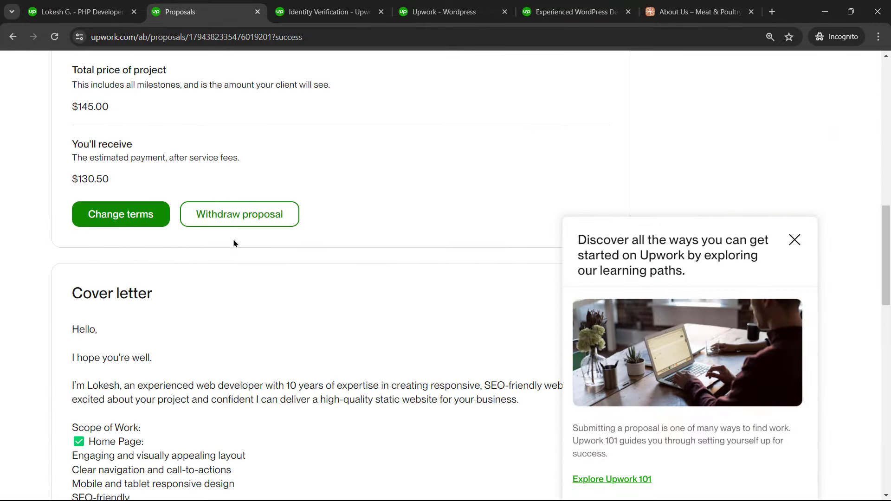
scroll(155, 188, up, 2)
drag(75, 172, 100, 211)
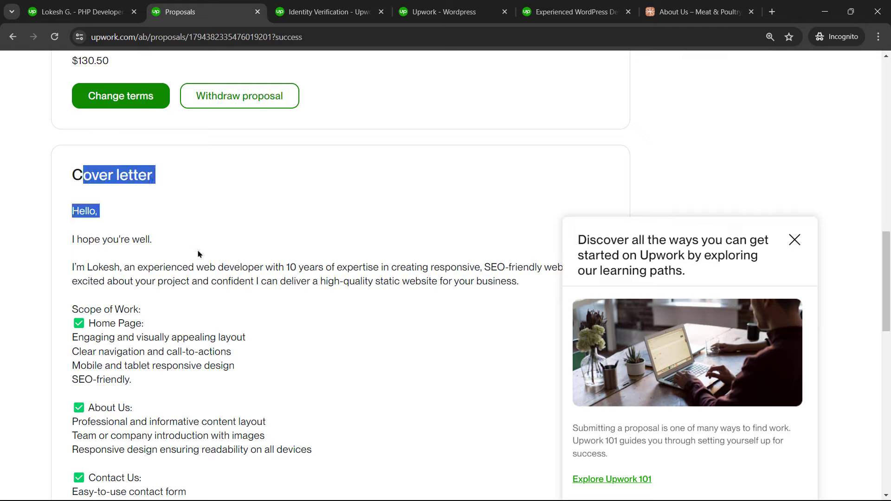
click(206, 261)
scroll(306, 257, down, 9)
scroll(294, 285, down, 5)
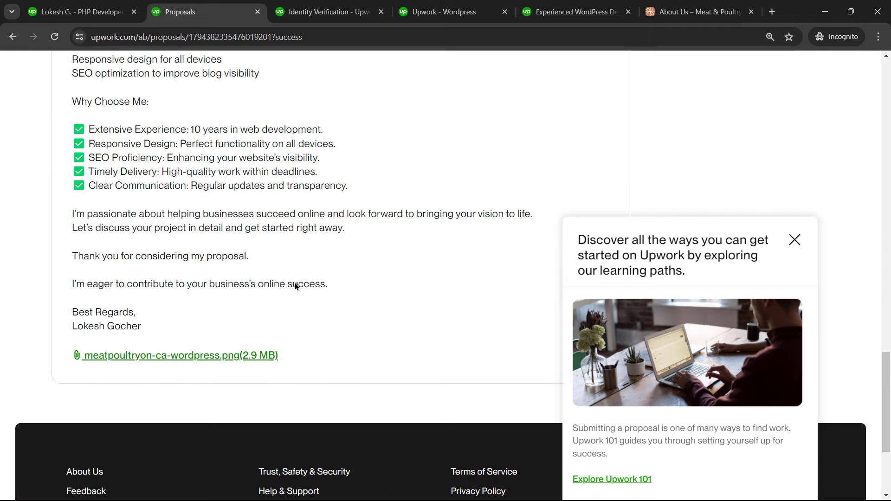
click(795, 241)
scroll(366, 374, up, 20)
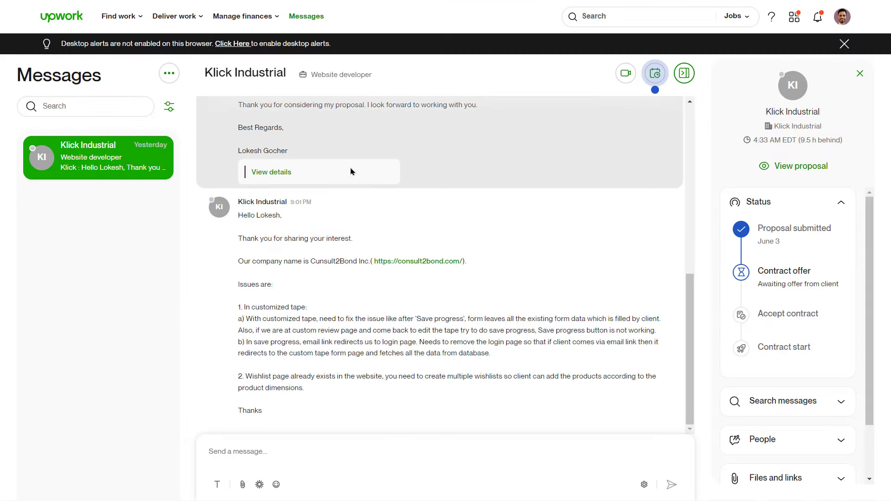
- Examine the Klick Industrial message thread, comparing the sent proposal letter with the client's reply about the website issues
scroll(364, 168, up, 5)
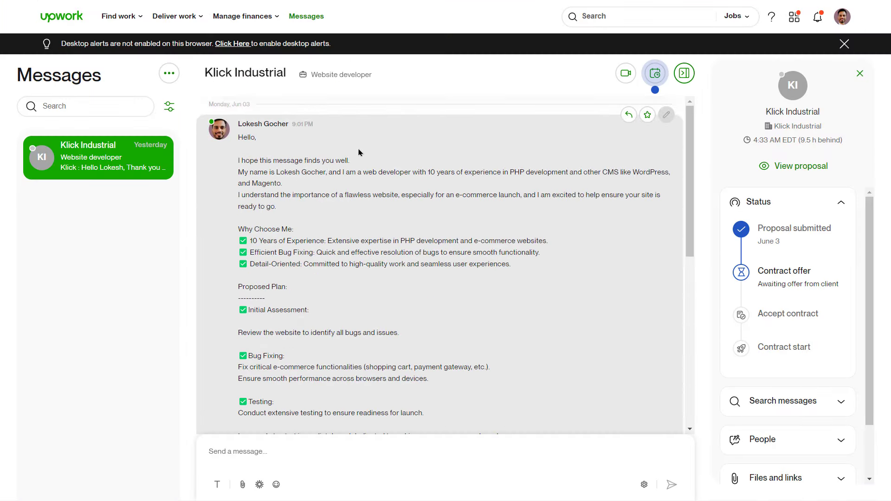
scroll(230, 157, down, 10)
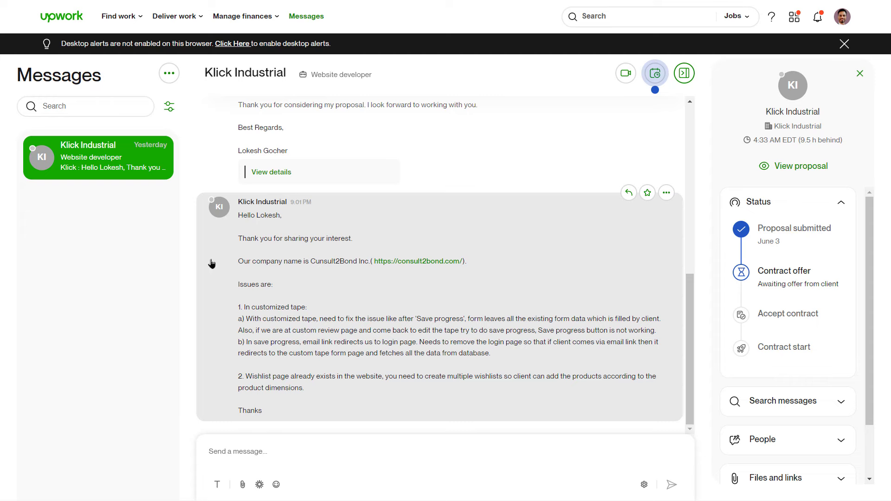
scroll(209, 263, up, 10)
scroll(251, 278, down, 9)
scroll(250, 261, up, 9)
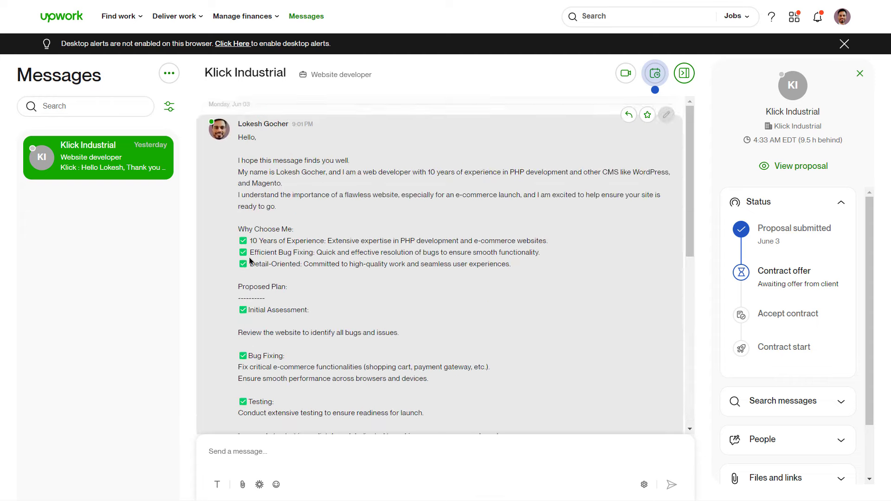
scroll(249, 261, down, 9)
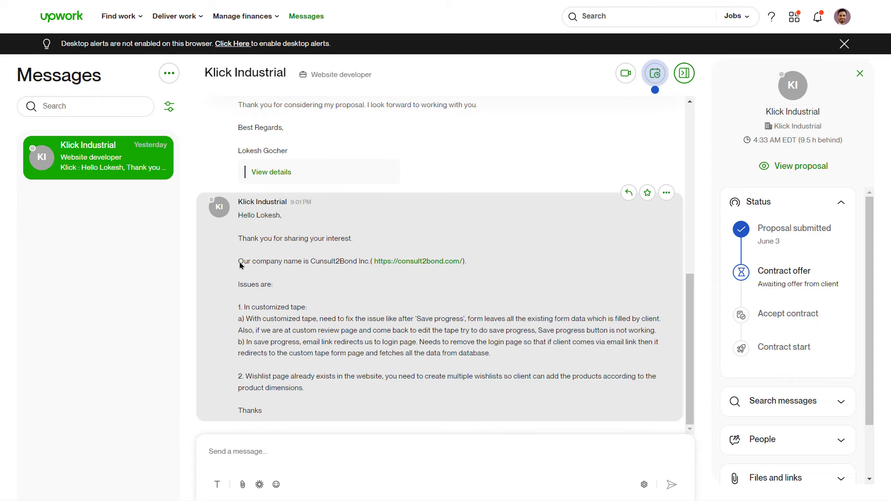